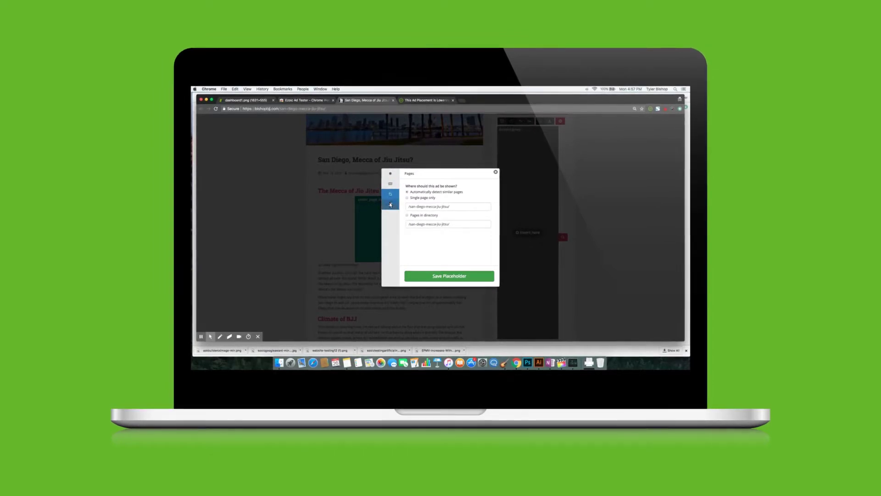
Save the placeholder's style, then turn on Activate Placeholders so the post shows its ad placeholders
click(455, 277)
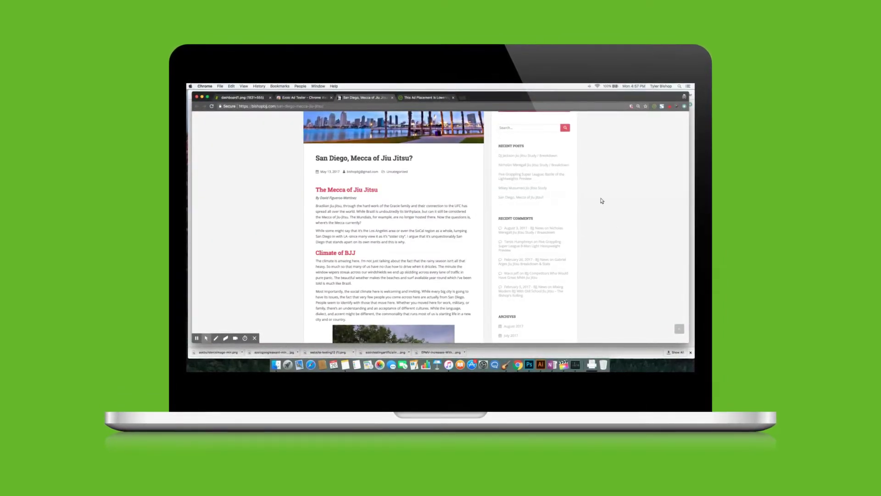
scroll(602, 200, up, 3)
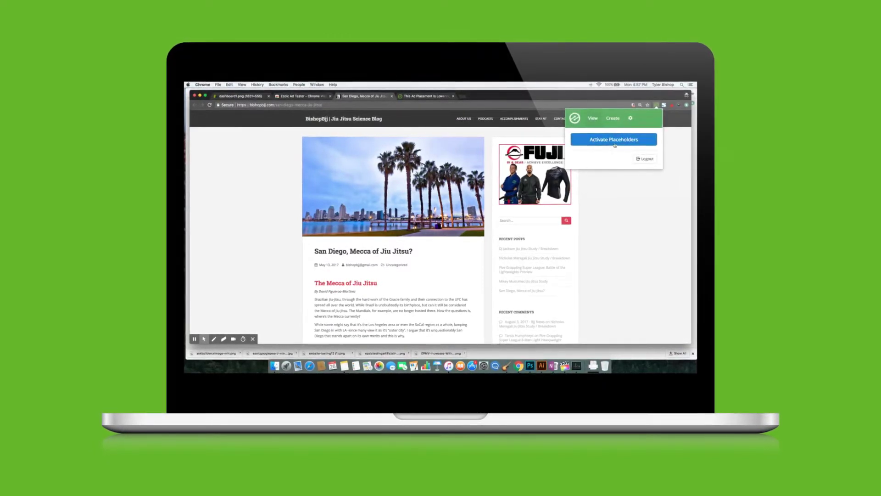
click(615, 140)
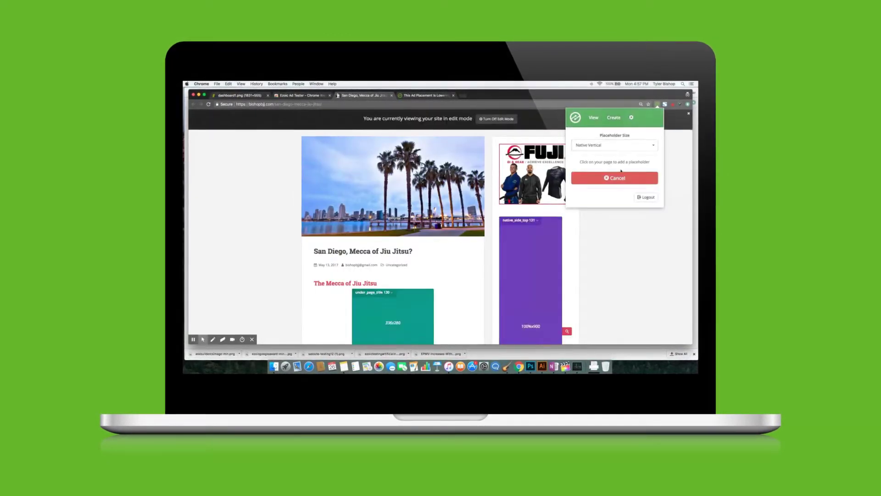
click(624, 262)
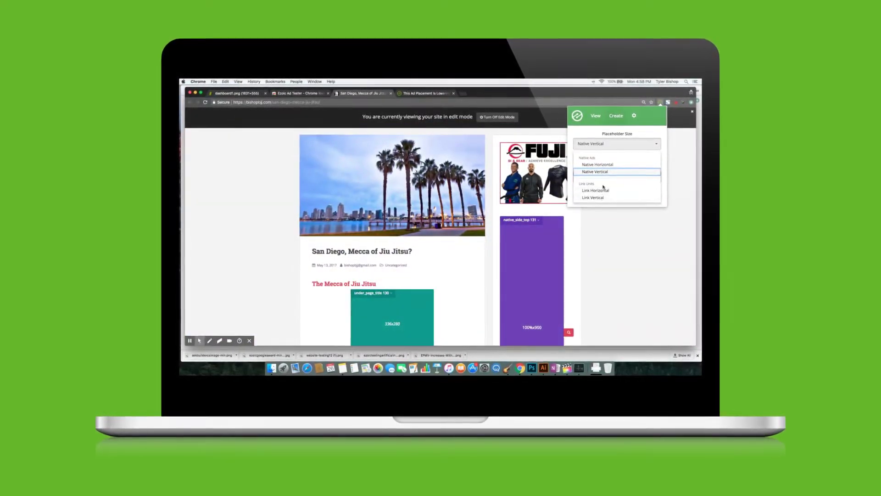
click(626, 237)
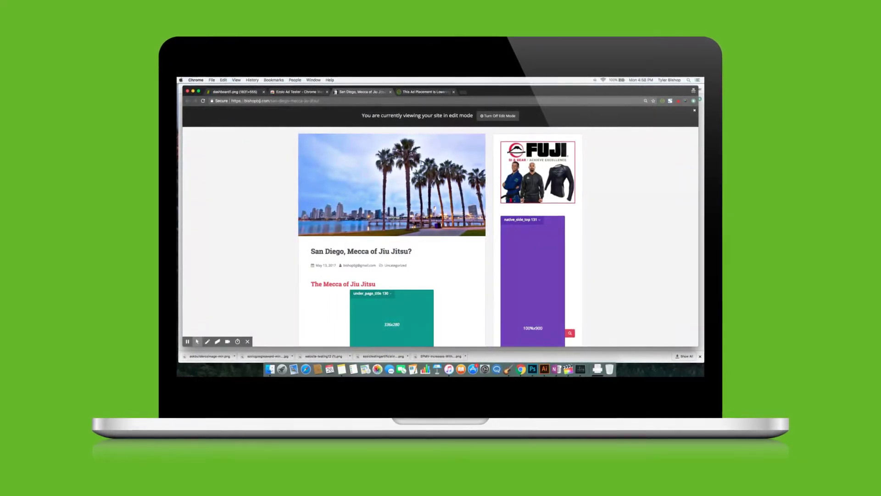
right_click(623, 202)
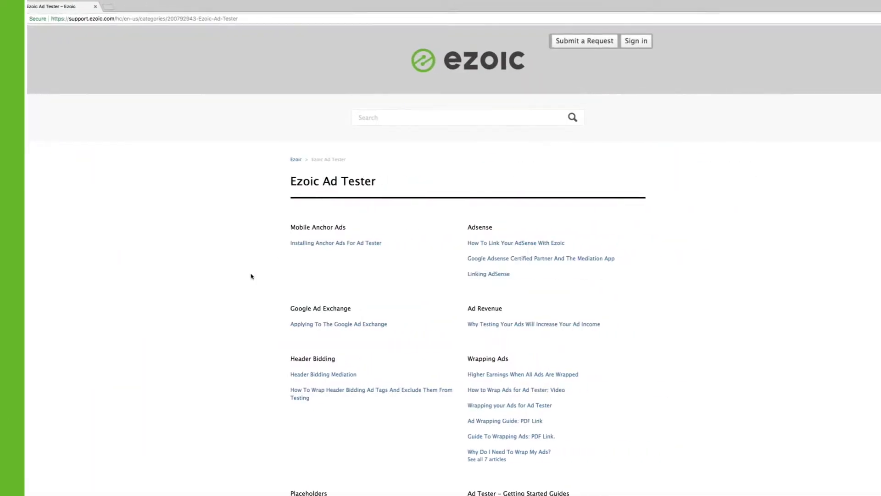
Scroll the Ad Tester category page and open the 'How to Wrap Ads for Ad Tester: Video' article
scroll(226, 276, down, 3)
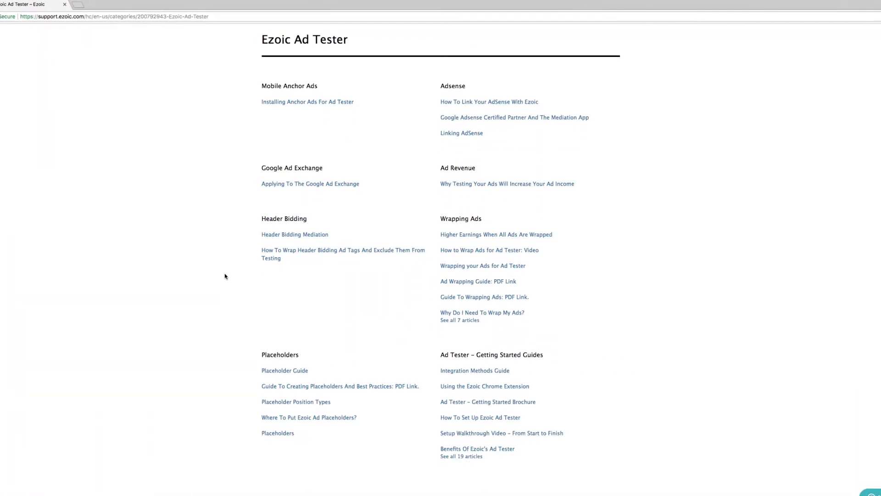
click(452, 250)
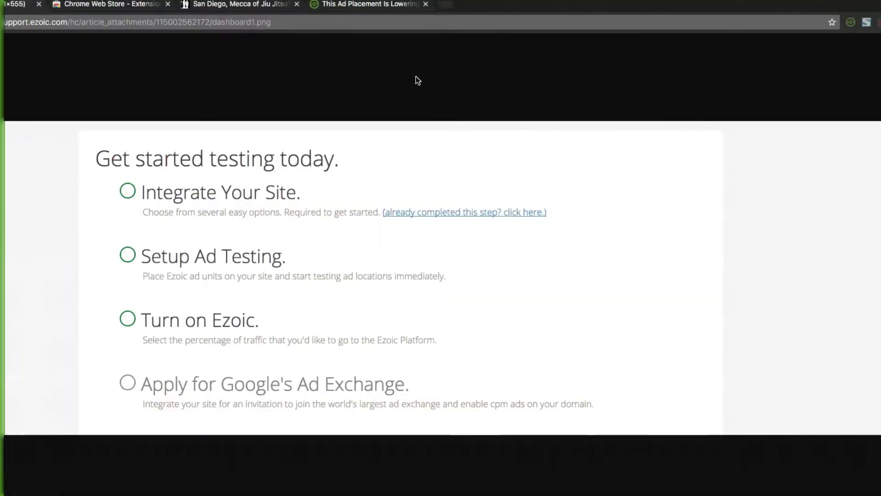
Search the Web Store for 'Ezoic', view the Ezoic Ad Tester listing, then return to the blog post
click(112, 6)
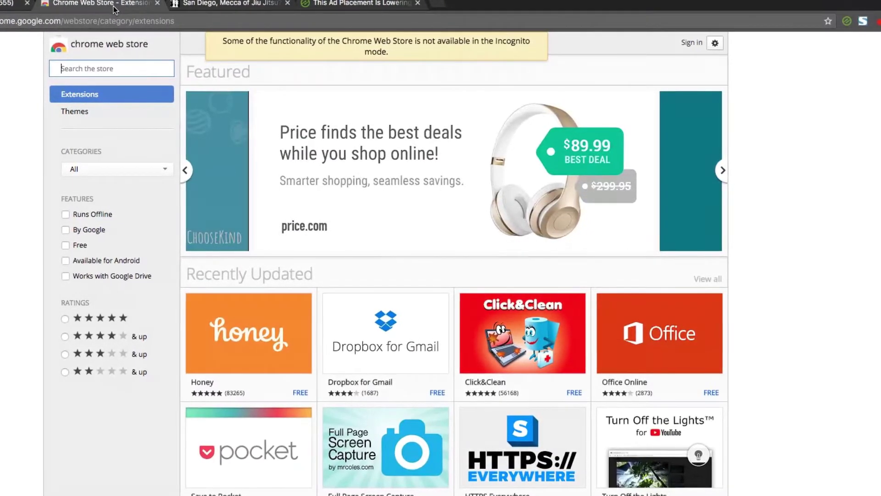
text(Ezoic)
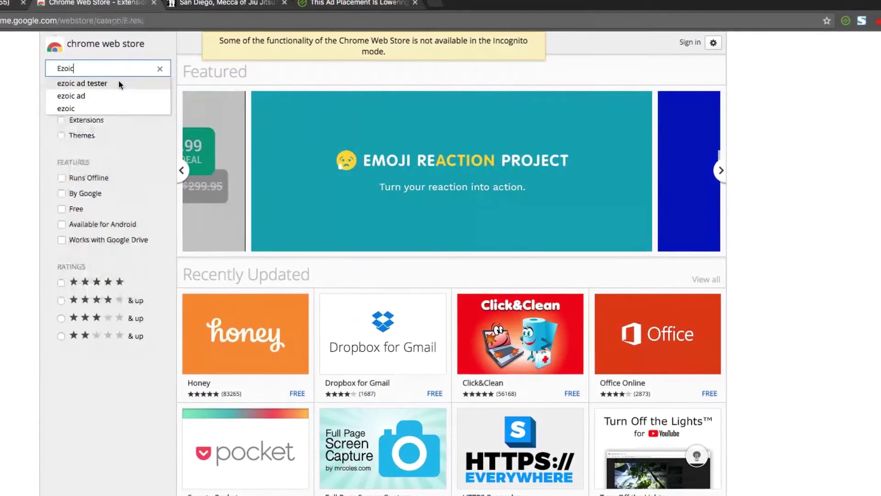
key(Return)
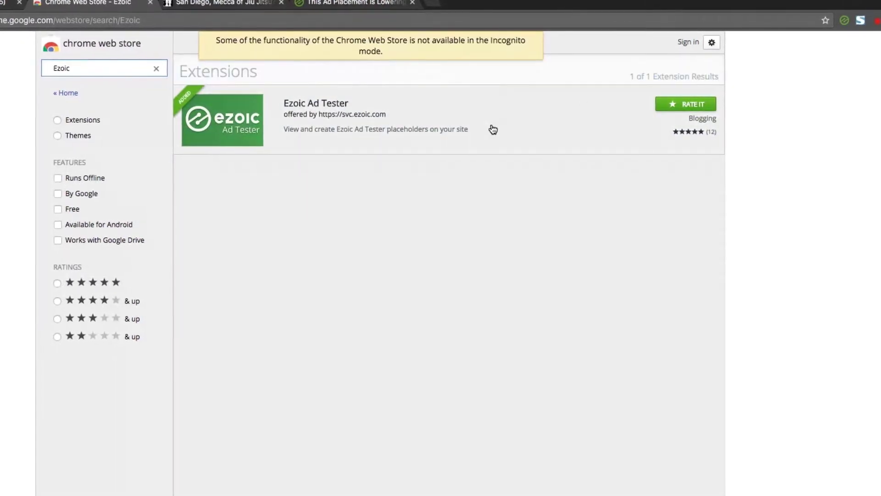
click(493, 129)
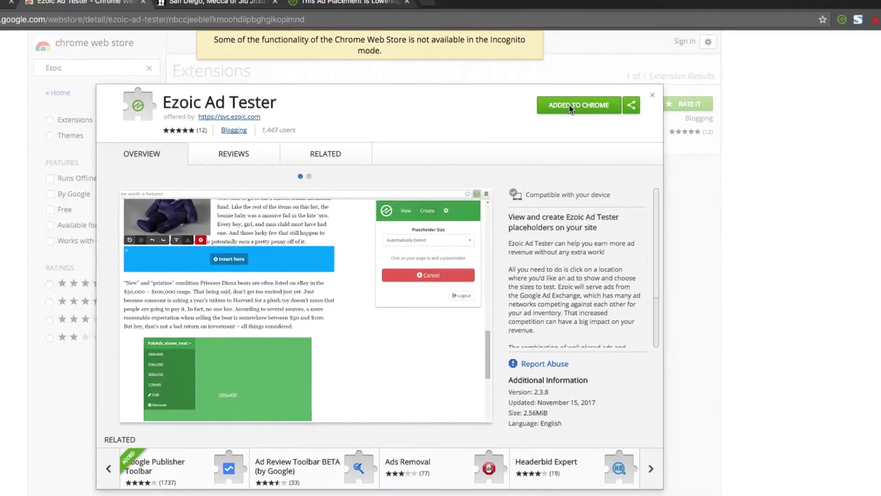
click(179, 2)
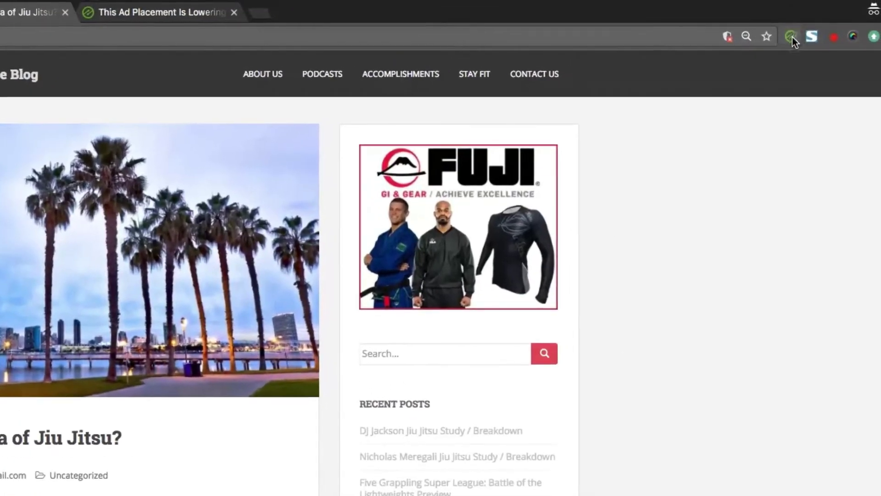
Activate placeholders, switch to the Create tab and choose Select location to enter edit mode
click(826, 15)
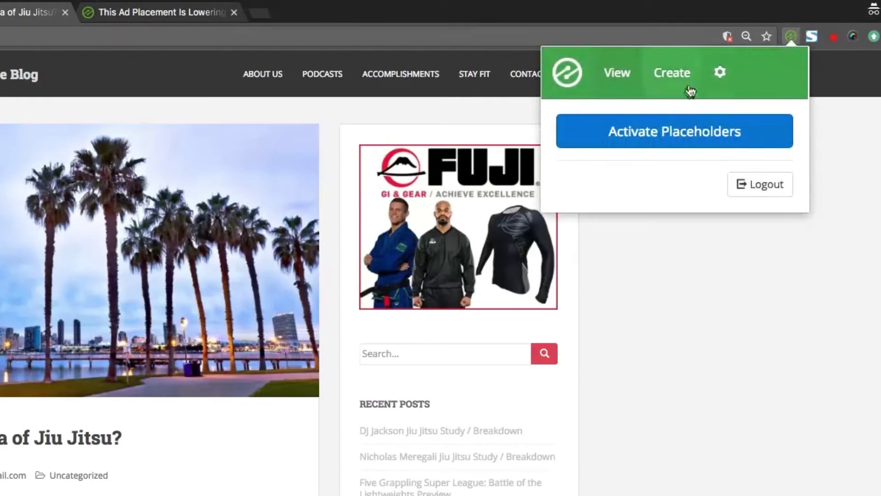
click(676, 135)
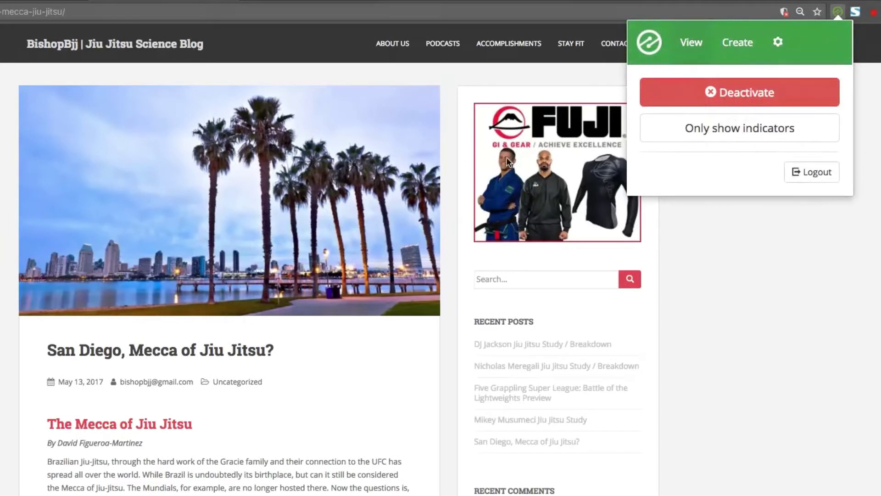
click(735, 42)
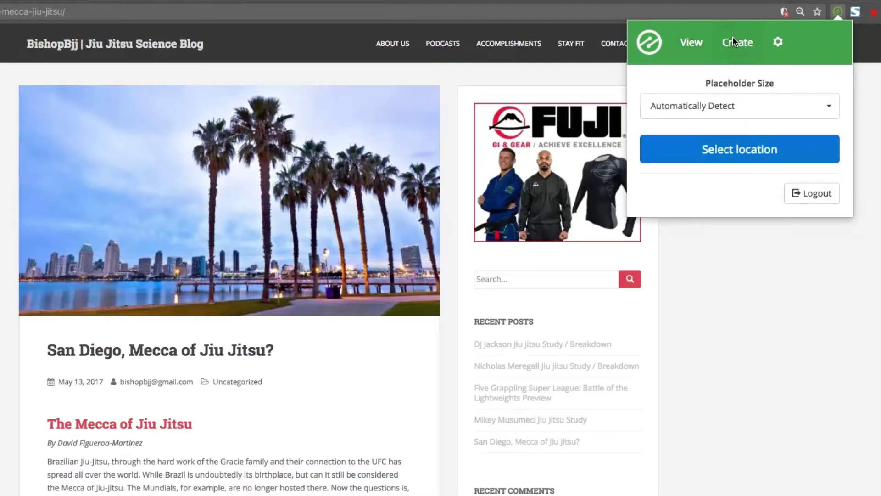
click(735, 157)
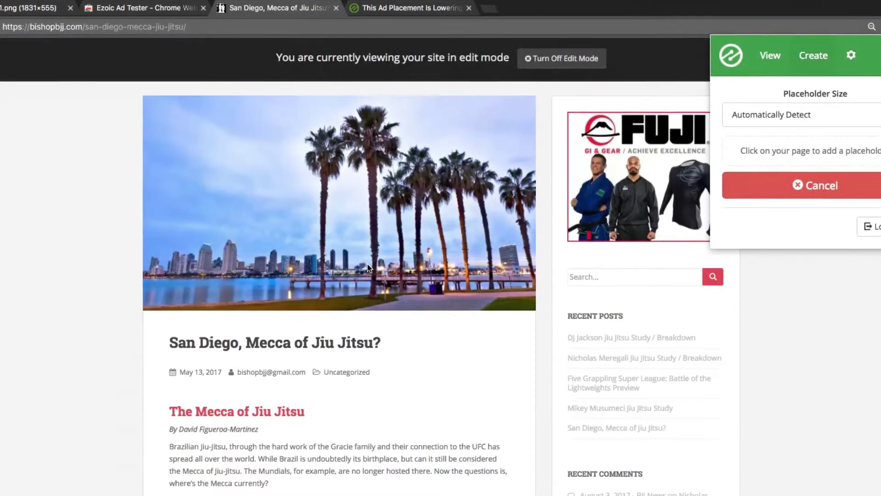
click(145, 181)
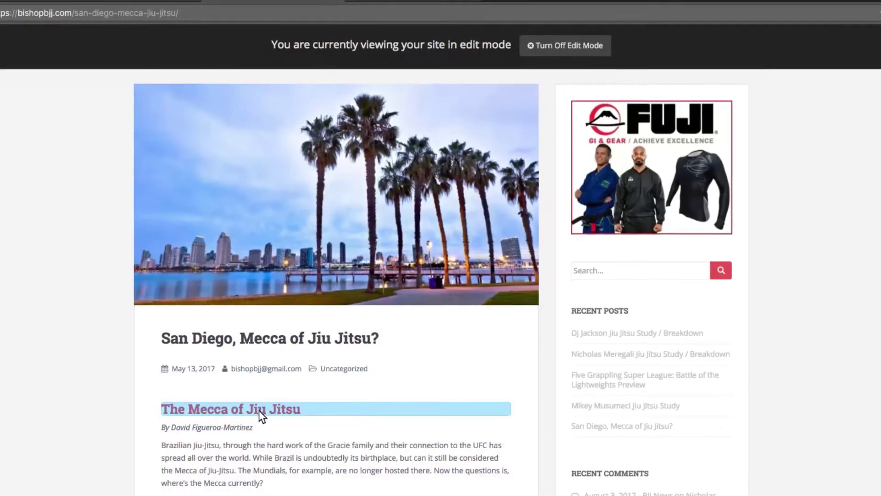
Insert a new placeholder in the heading area directly under the post title
click(253, 432)
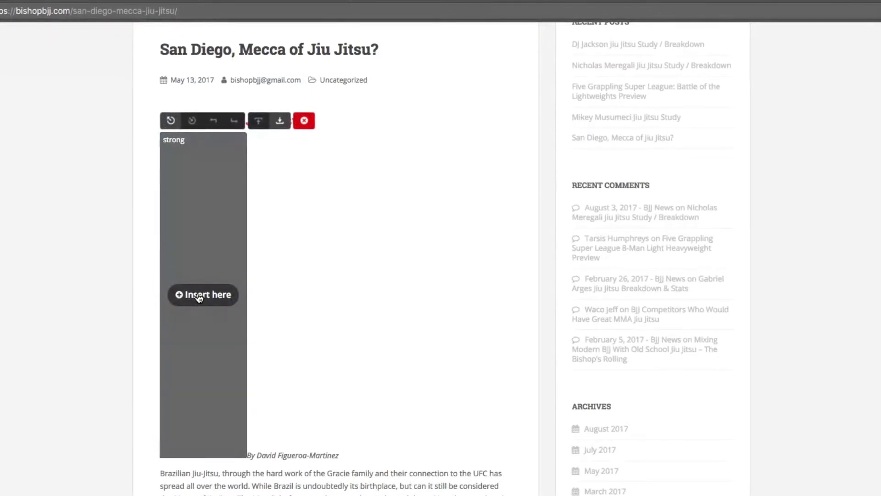
click(198, 296)
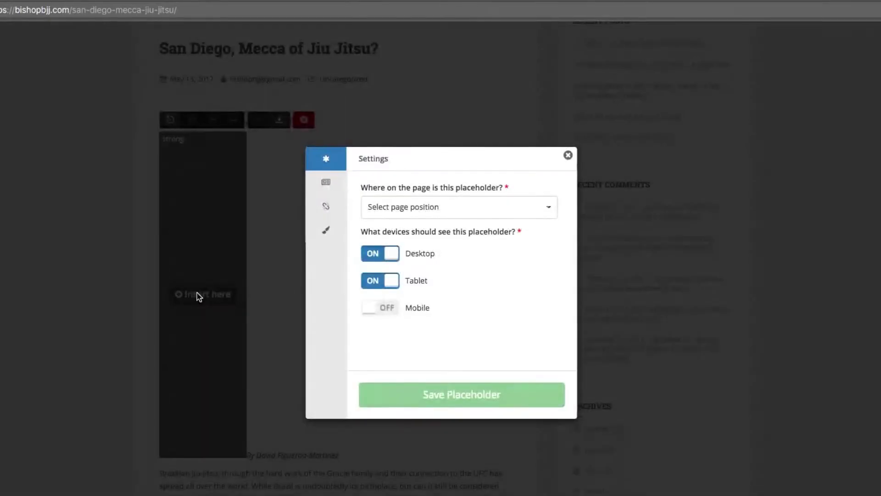
Switch Mobile on and set the placeholder's page position to Under Page Title
click(388, 306)
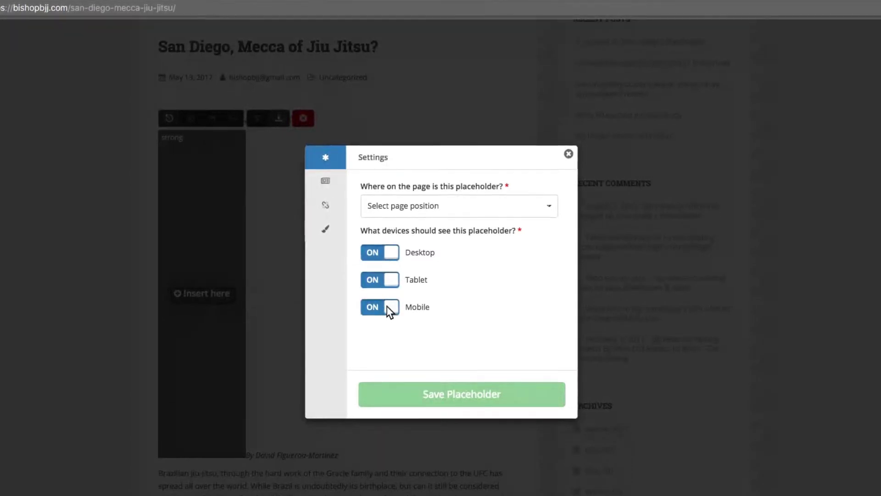
click(457, 202)
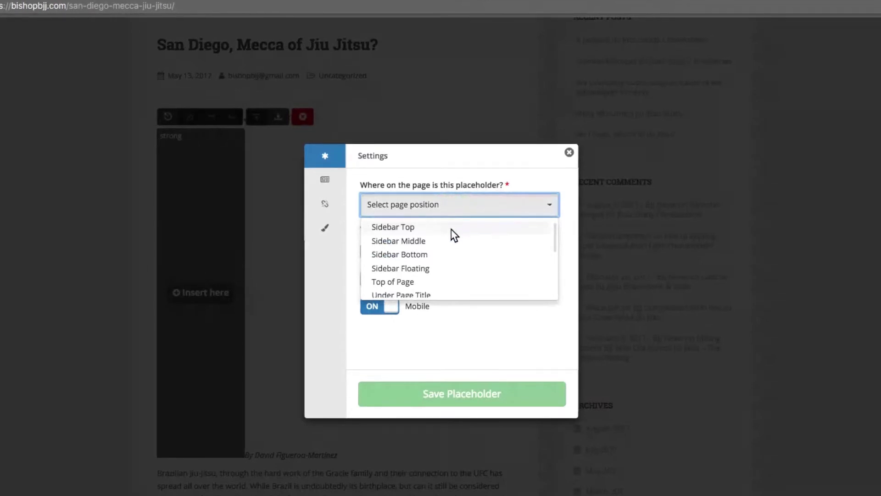
click(451, 288)
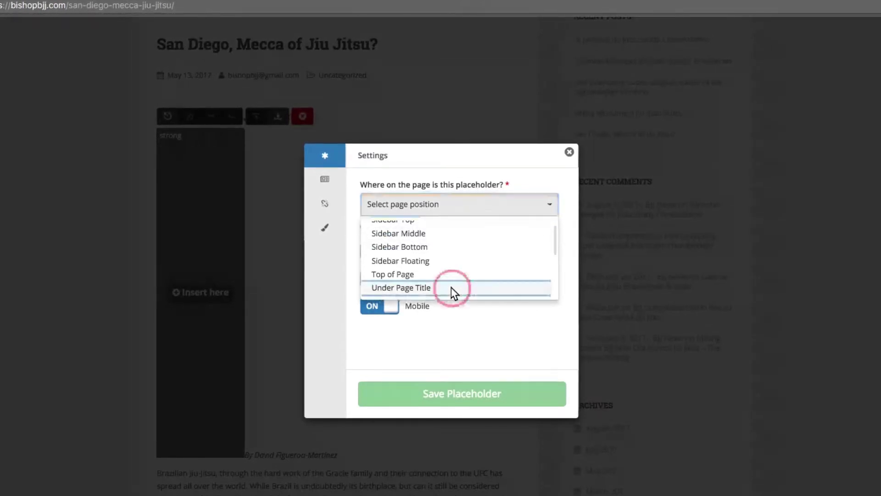
click(381, 306)
click(380, 305)
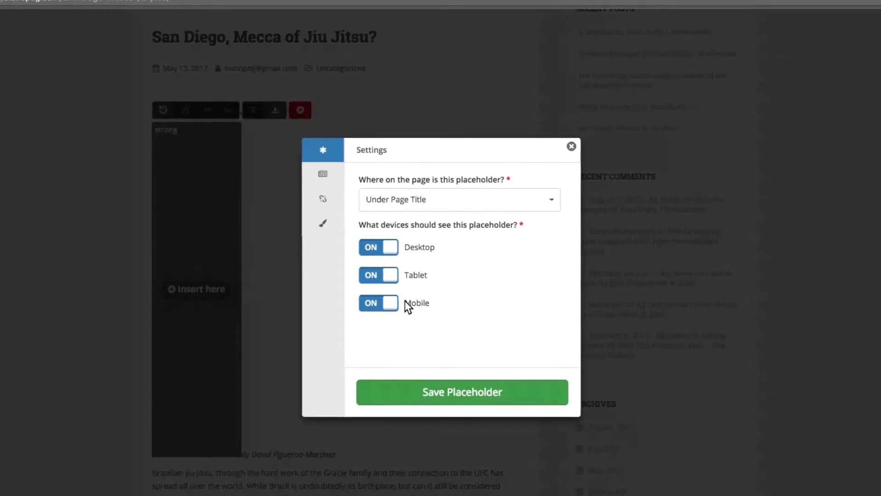
Check Small Rectangle (180x150) under Sizes and view the Pages targeting settings
click(325, 172)
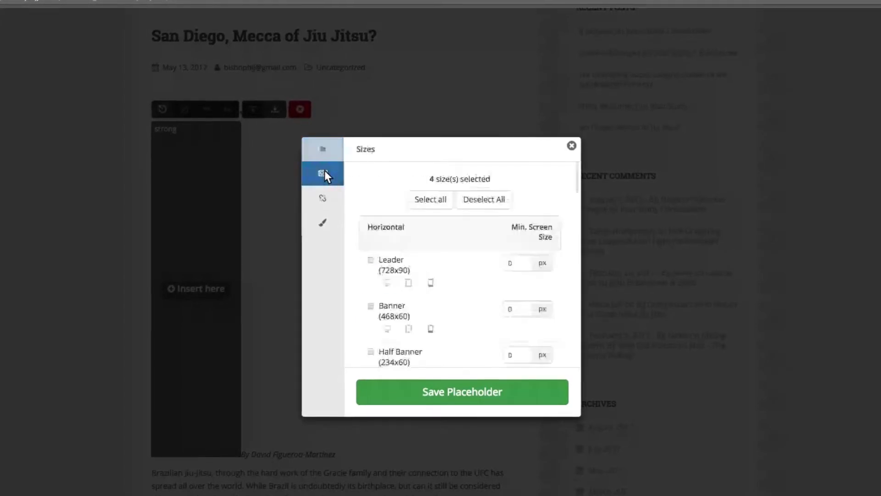
scroll(416, 270, down, 1)
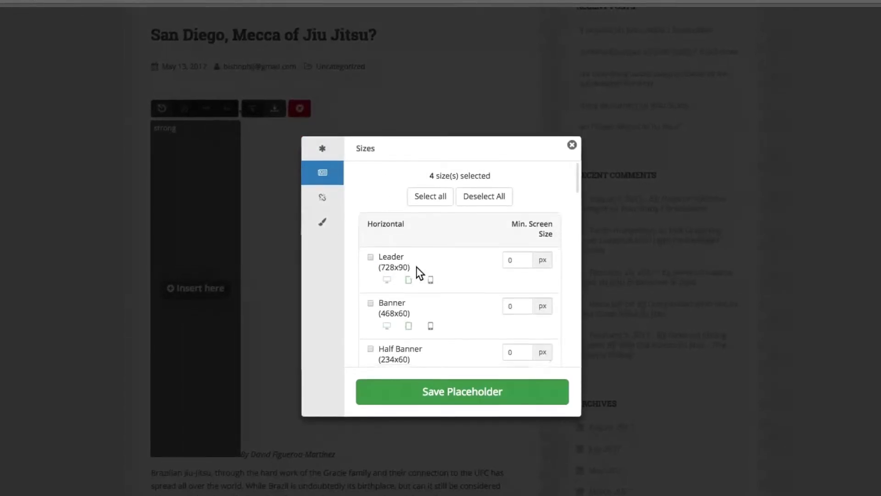
scroll(418, 257, down, 1)
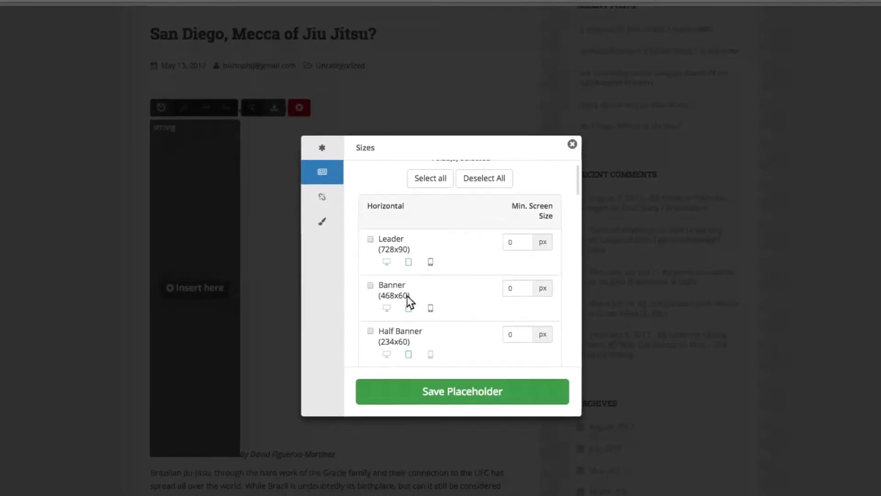
scroll(376, 303, down, 5)
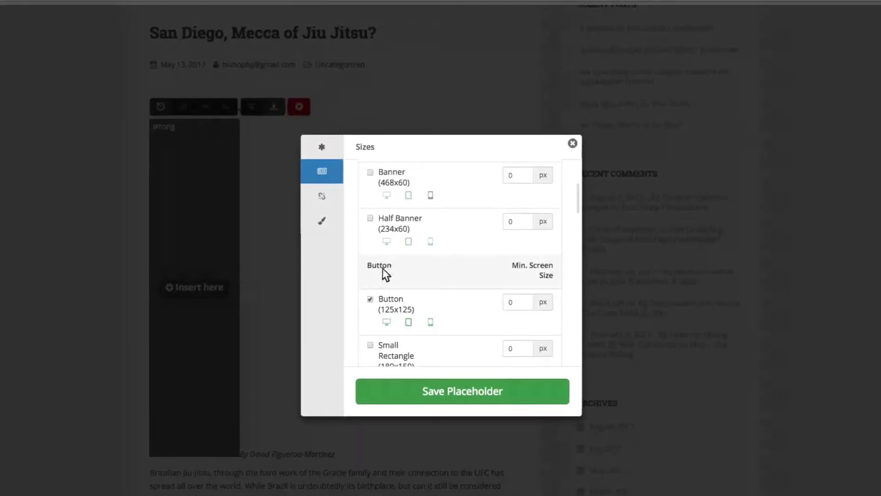
scroll(382, 268, up, 1)
scroll(384, 269, down, 4)
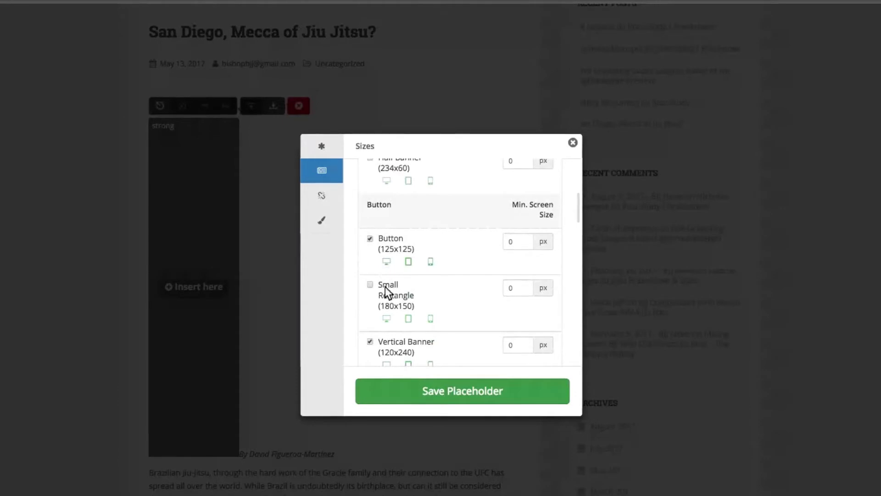
scroll(384, 286, down, 1)
click(370, 270)
scroll(381, 312, down, 5)
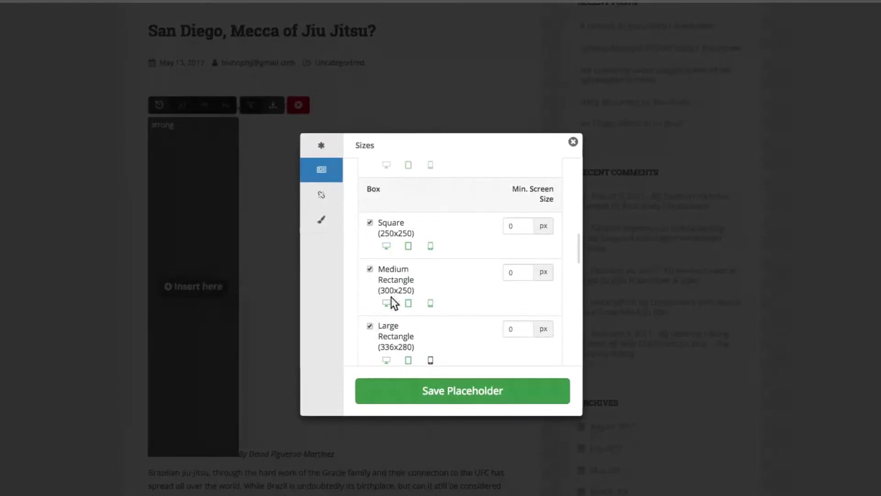
click(317, 192)
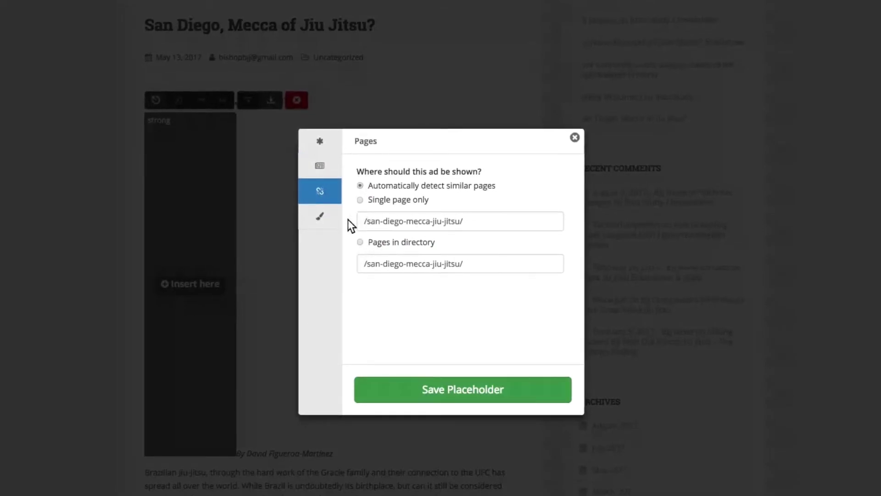
Set Float to None, put the ad in its own row, centre it, and save the placeholder
click(325, 220)
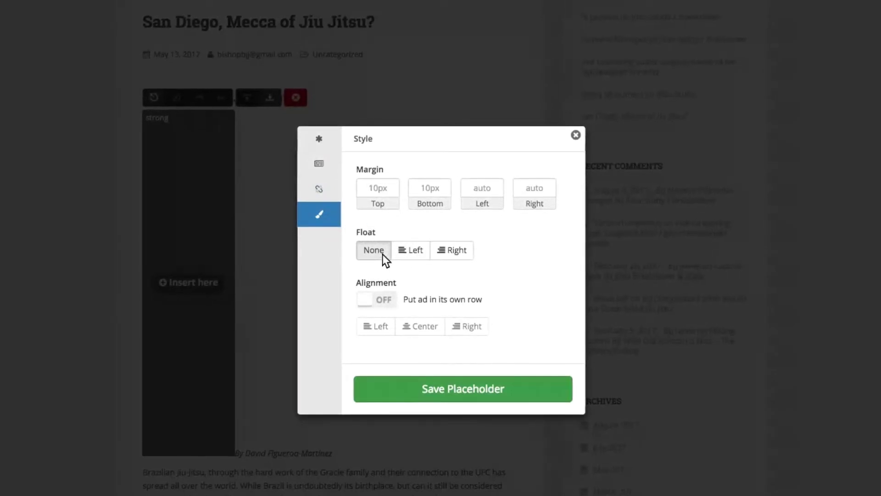
click(406, 252)
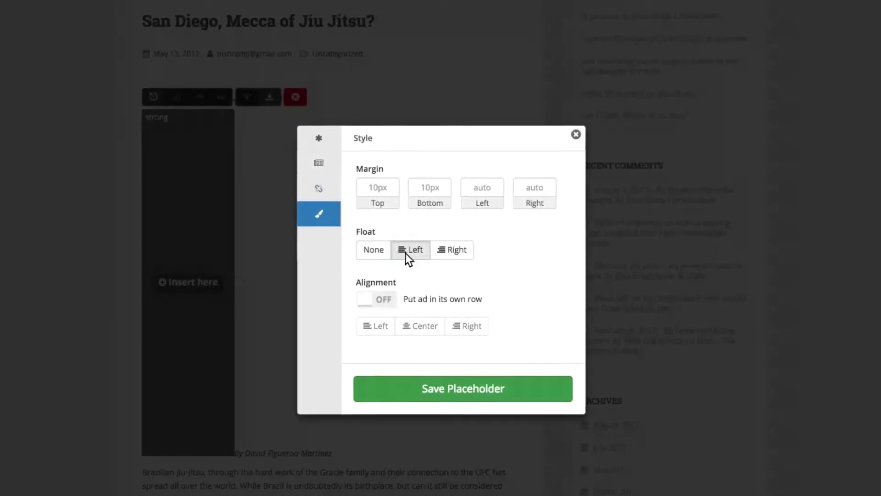
click(379, 252)
click(386, 303)
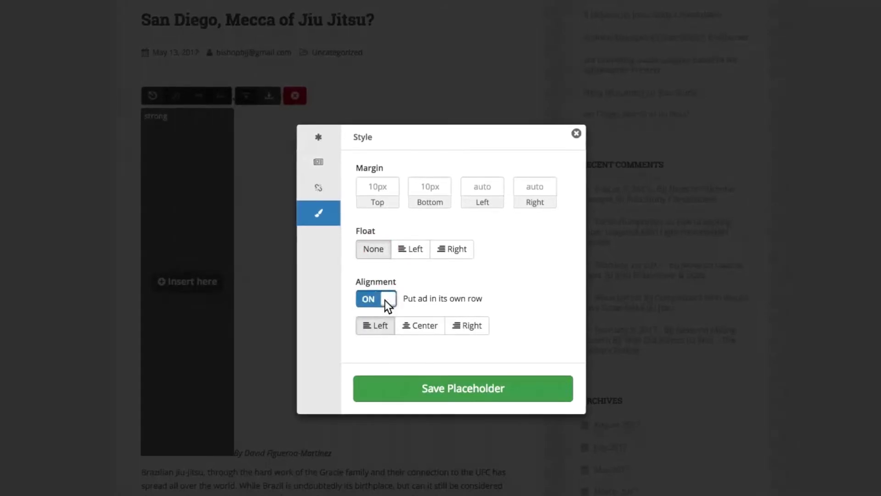
click(415, 325)
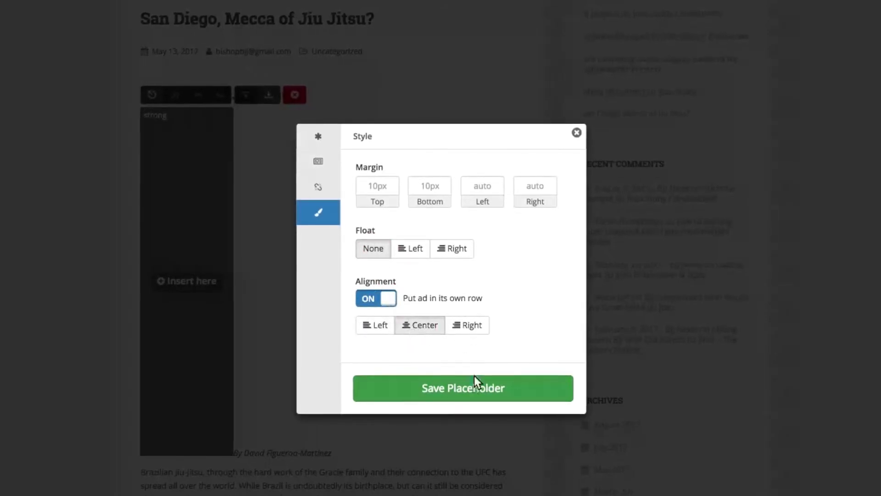
click(469, 389)
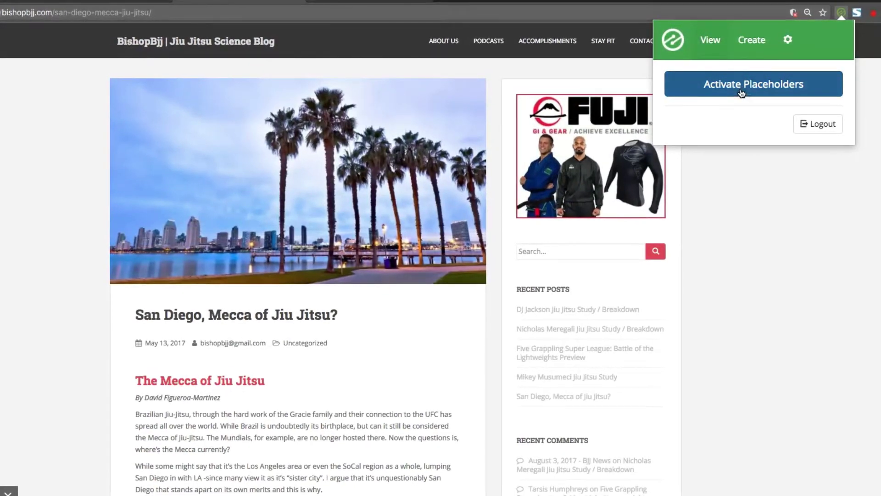
click(742, 94)
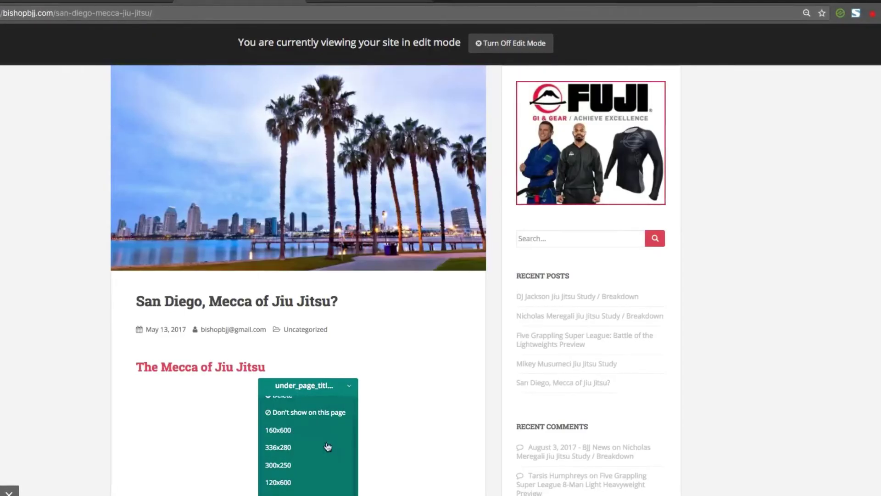
Edit the under_page_title placeholder, untick Wide Skyscraper under Sizes, save, and close the editor
scroll(303, 434, down, 5)
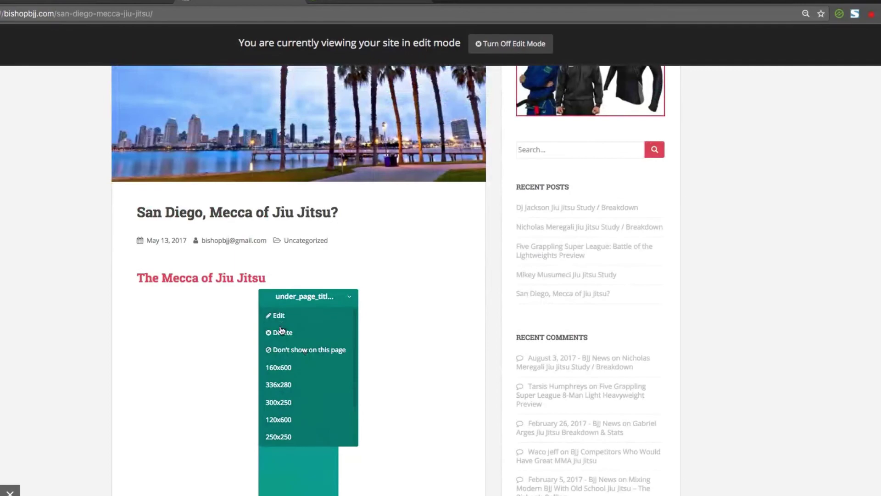
click(289, 315)
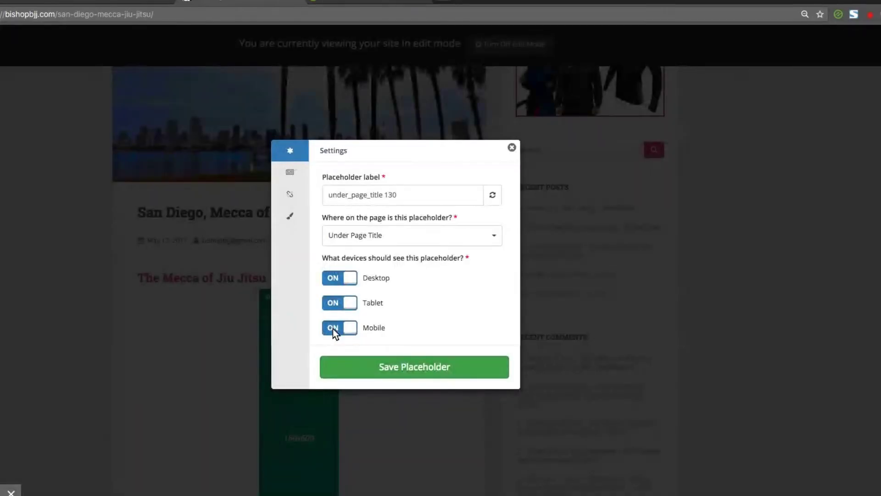
click(291, 176)
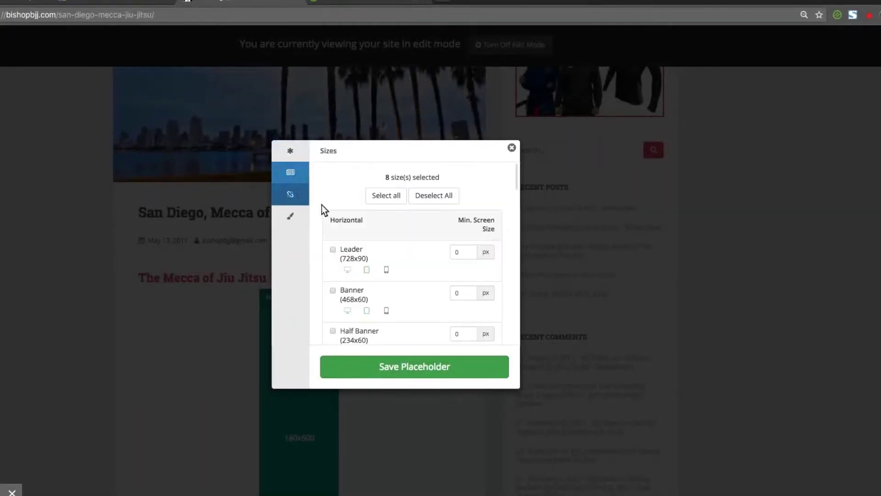
scroll(375, 318, down, 5)
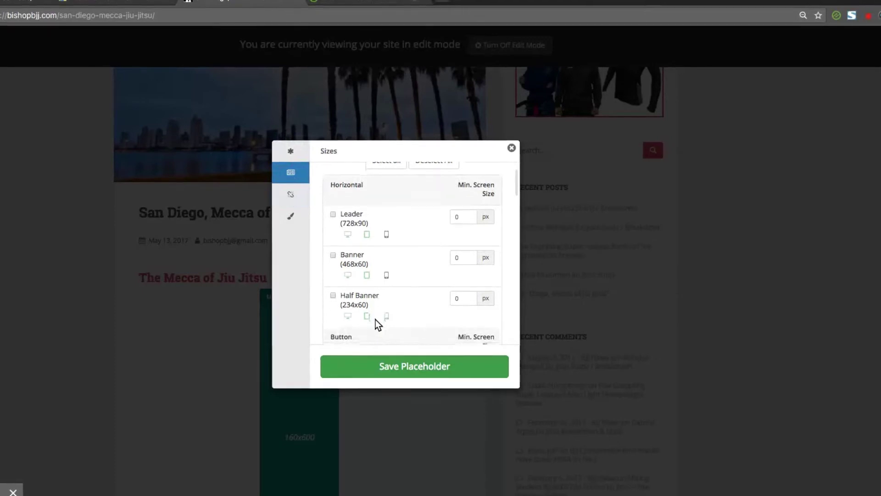
scroll(379, 323, down, 6)
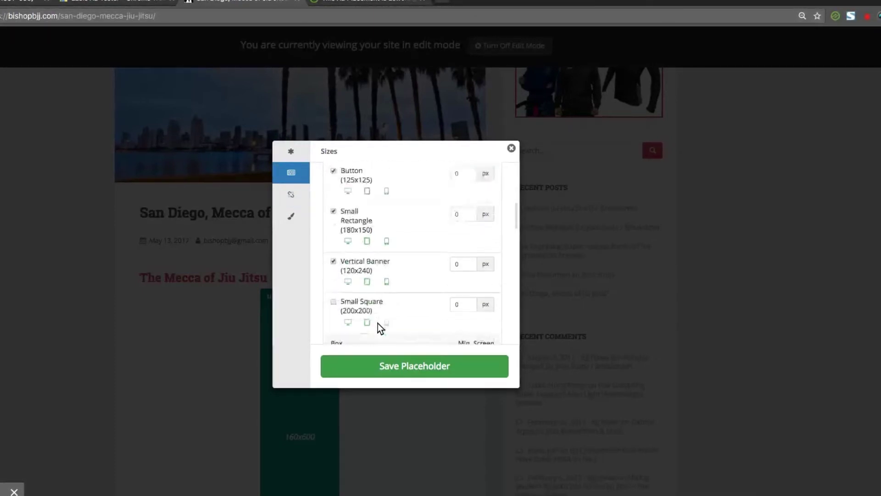
scroll(378, 324, down, 4)
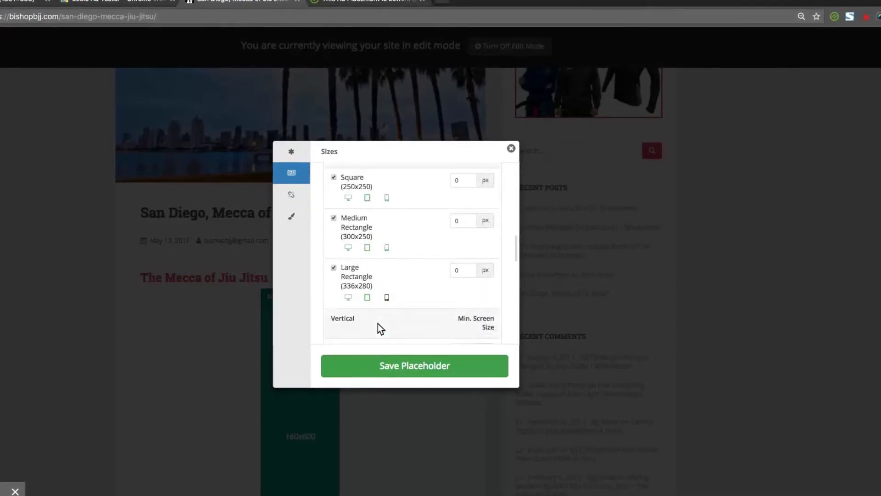
scroll(378, 324, down, 4)
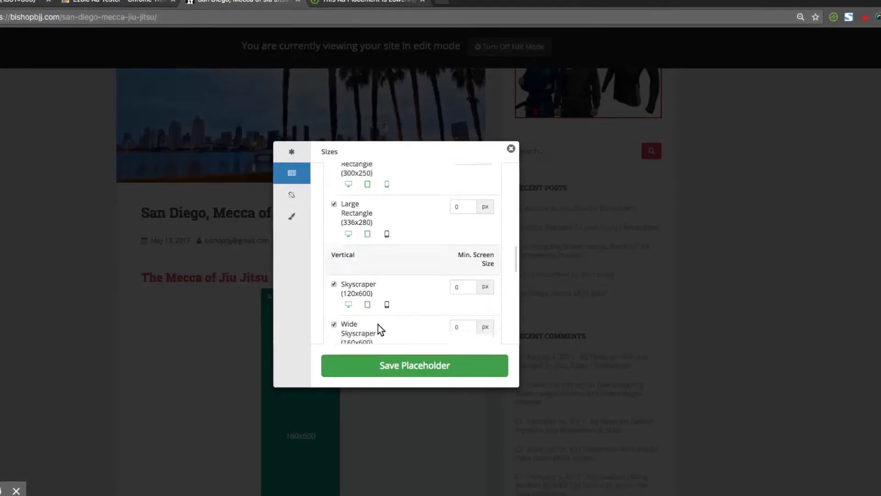
click(333, 303)
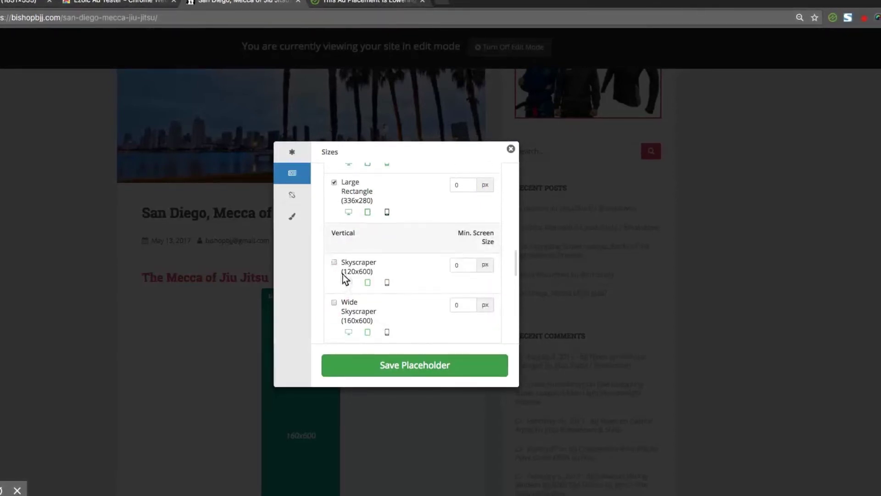
scroll(365, 313, down, 8)
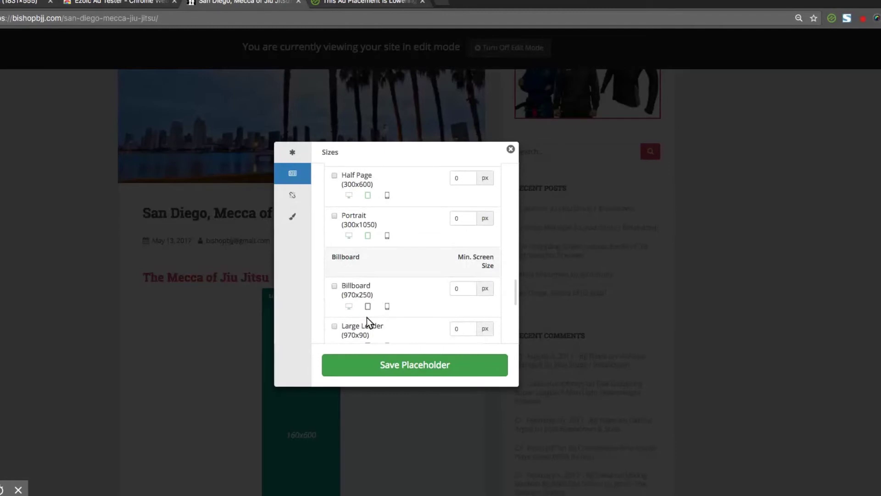
scroll(367, 318, down, 2)
click(427, 373)
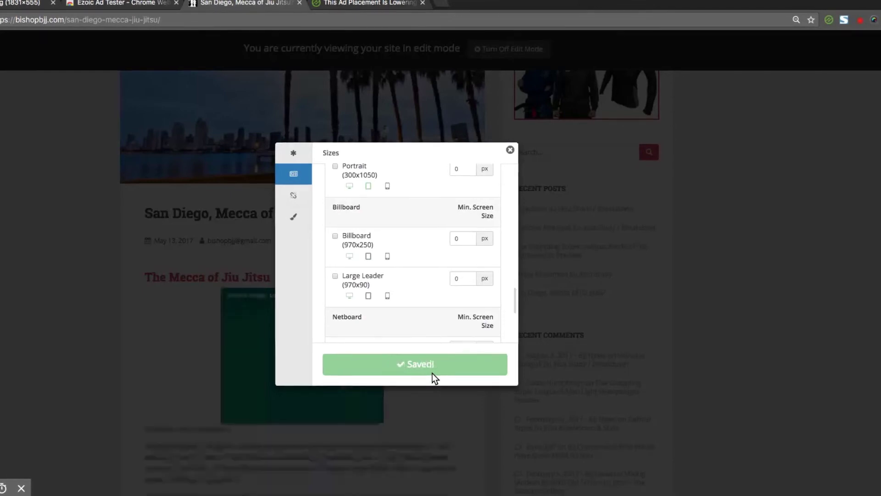
click(510, 150)
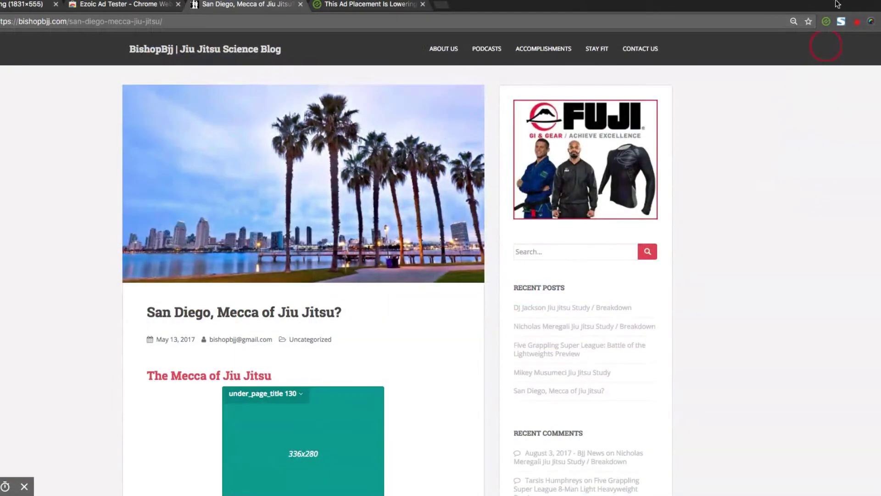
Set the Placeholder Size to Native Vertical and click the page to begin placing it
click(826, 21)
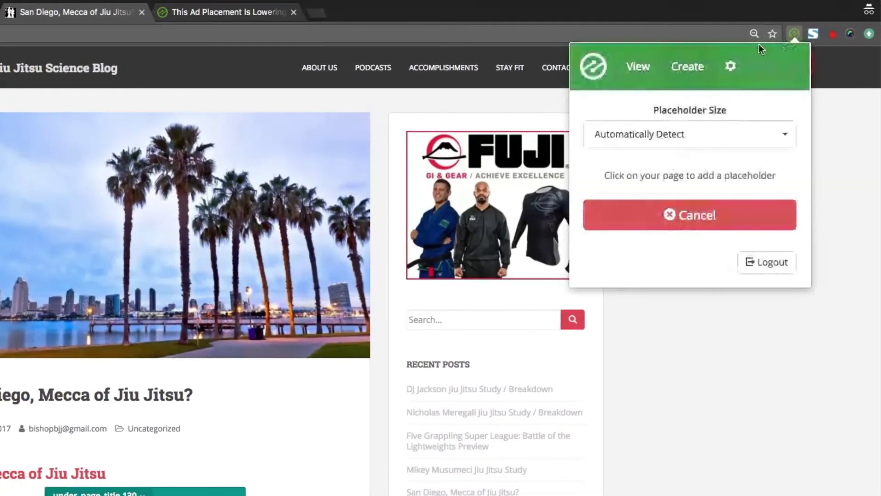
click(681, 145)
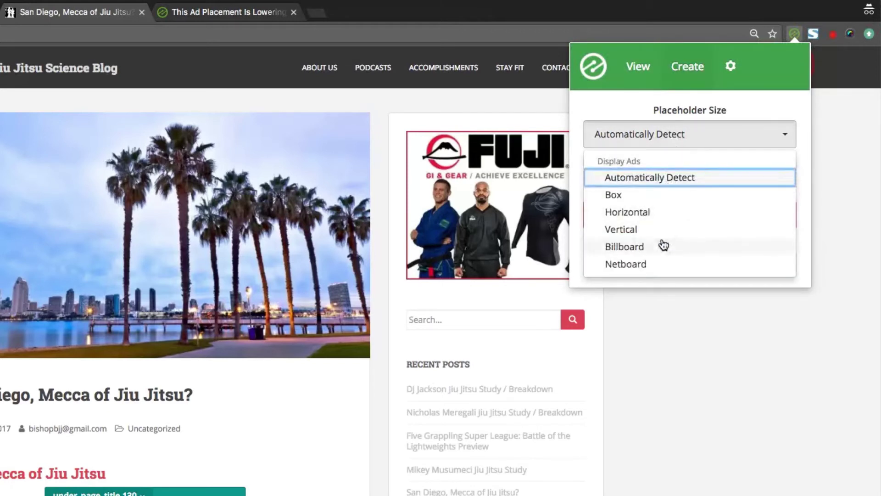
scroll(661, 246, down, 2)
scroll(664, 246, down, 3)
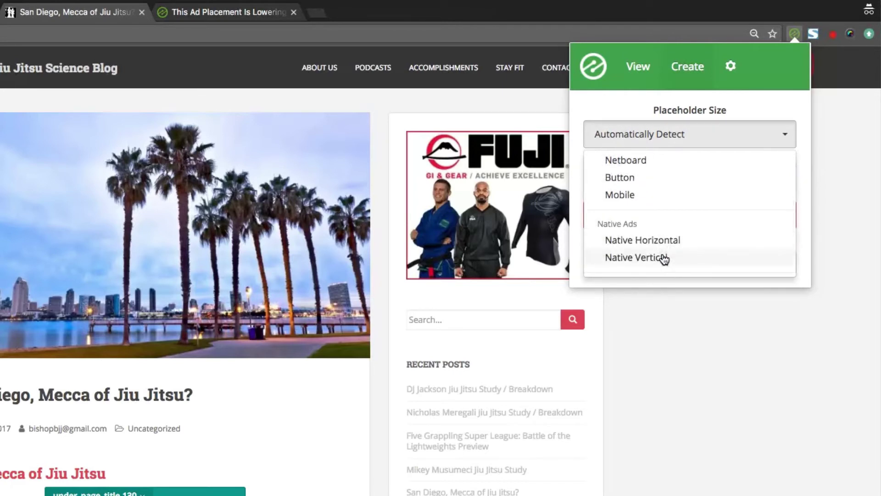
click(664, 258)
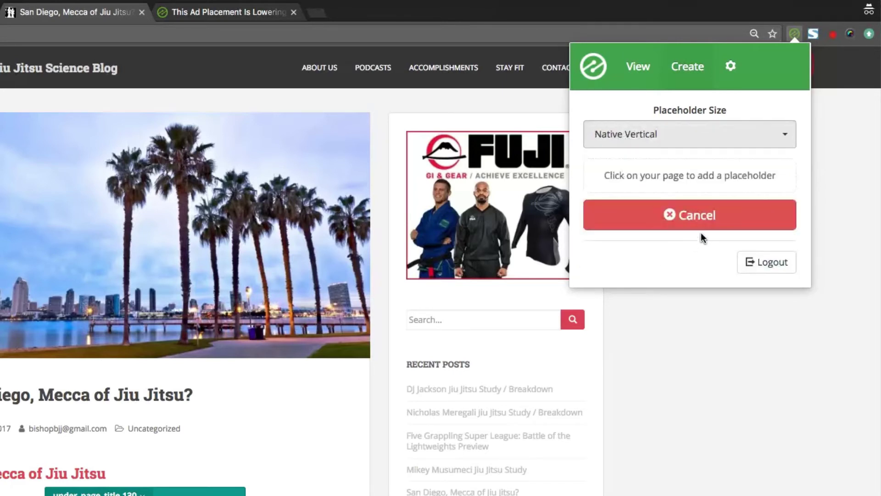
click(580, 459)
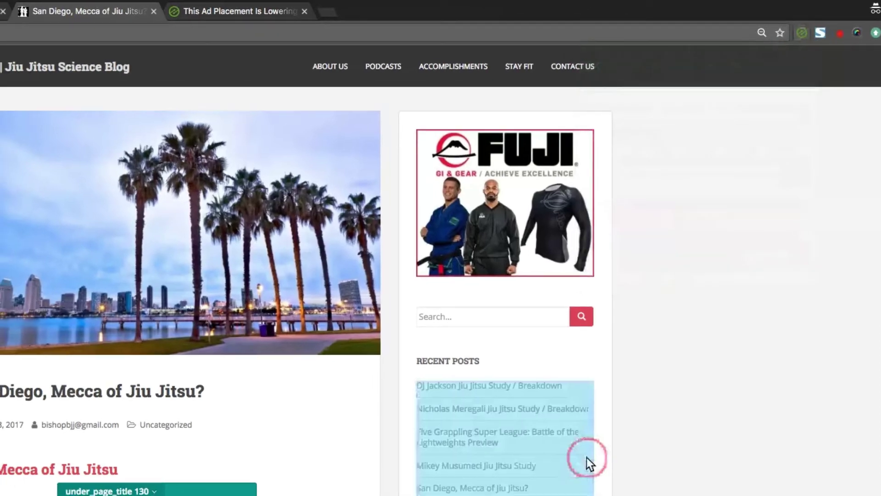
click(479, 284)
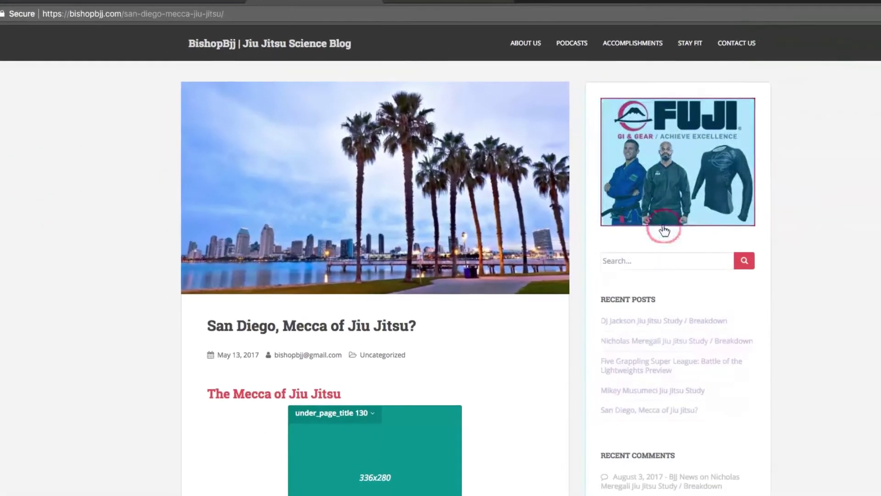
Insert a placeholder at the sidebar search box, enabled on mobile and positioned at Top of Sidebar
click(663, 259)
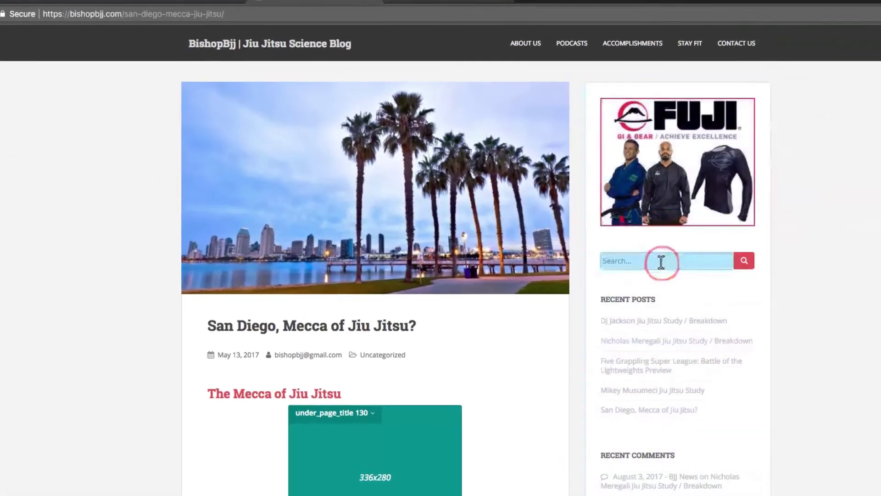
scroll(661, 263, down, 4)
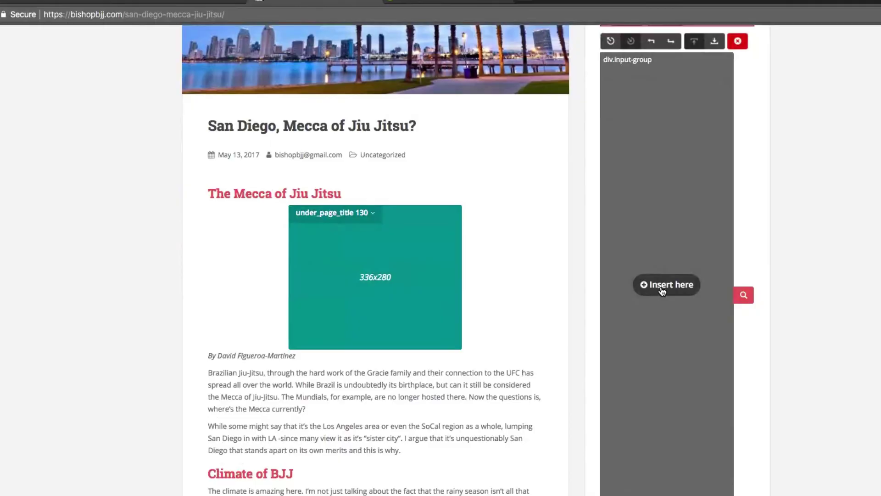
click(662, 287)
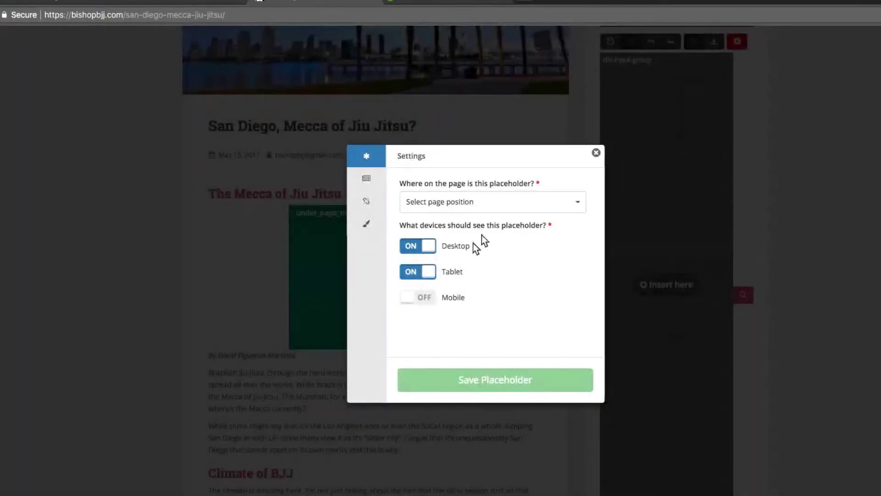
click(421, 299)
click(481, 204)
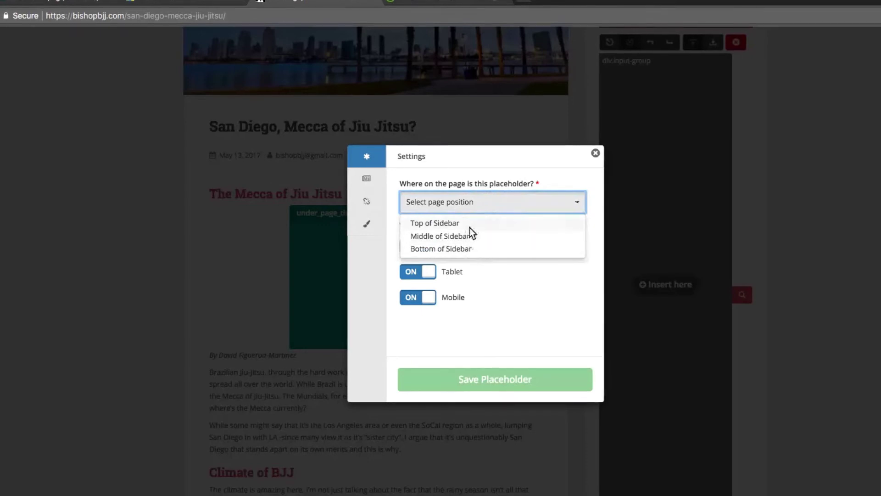
click(469, 226)
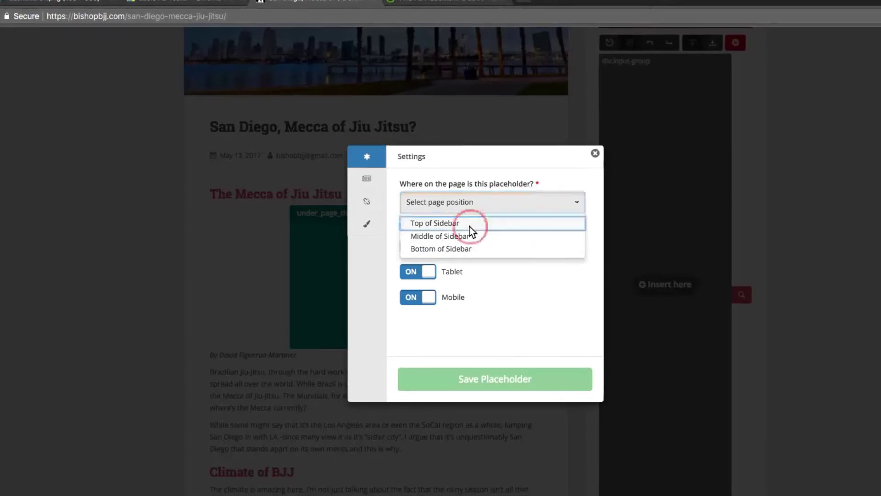
Review the size, pages and style settings, then save the native_side_top placeholder
click(376, 186)
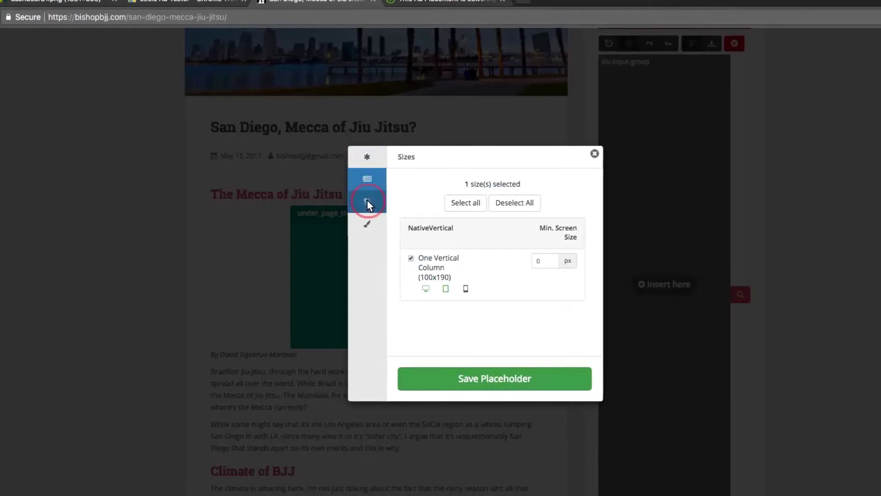
click(368, 203)
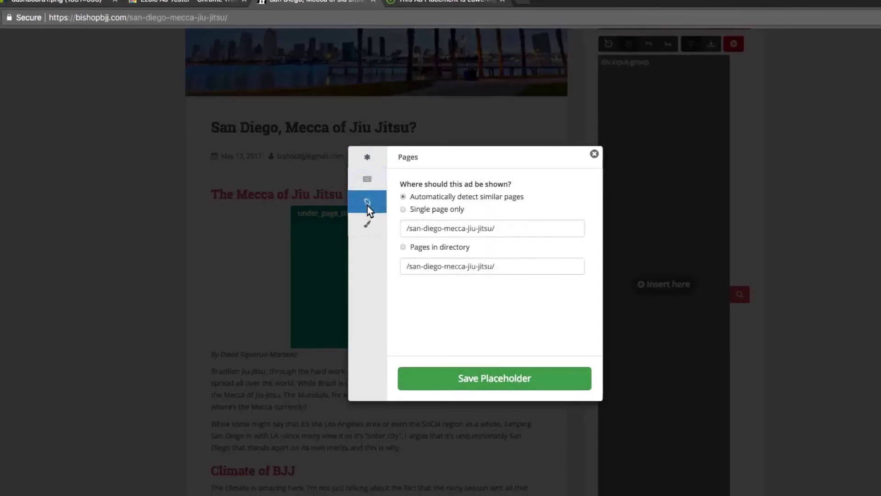
click(366, 223)
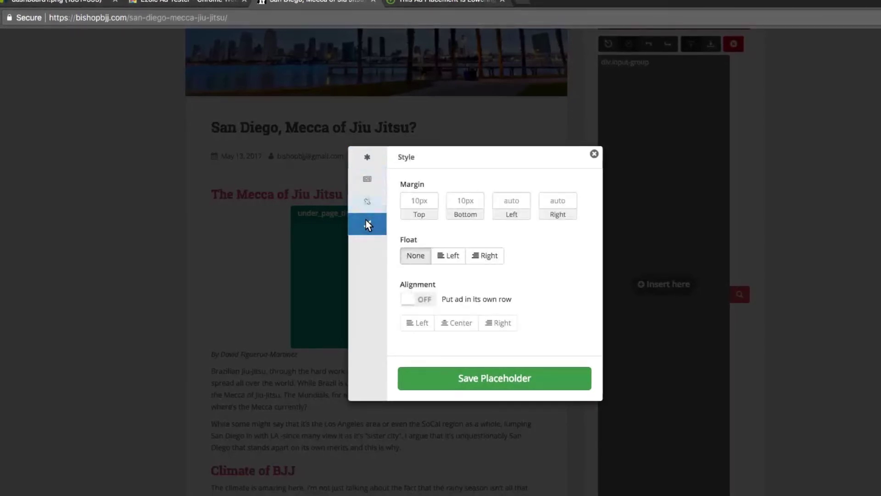
click(505, 379)
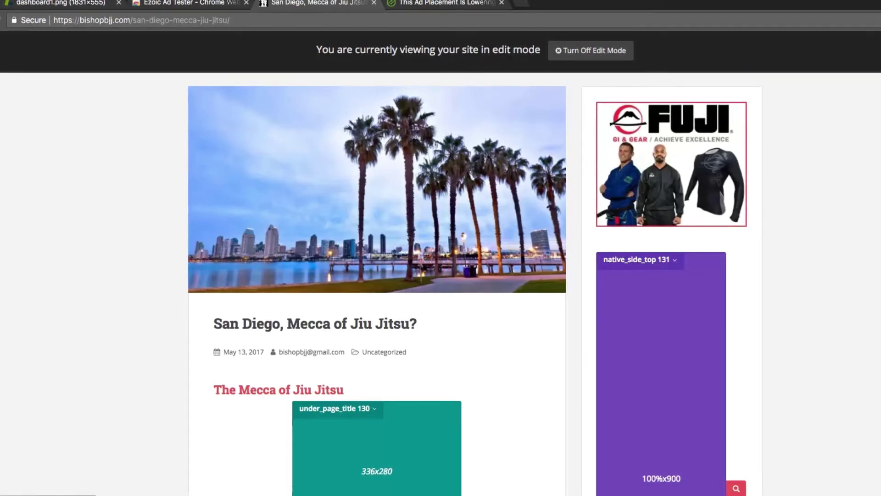
Open DevTools and reload the blog post emulated as an iPhone 8
right_click(839, 224)
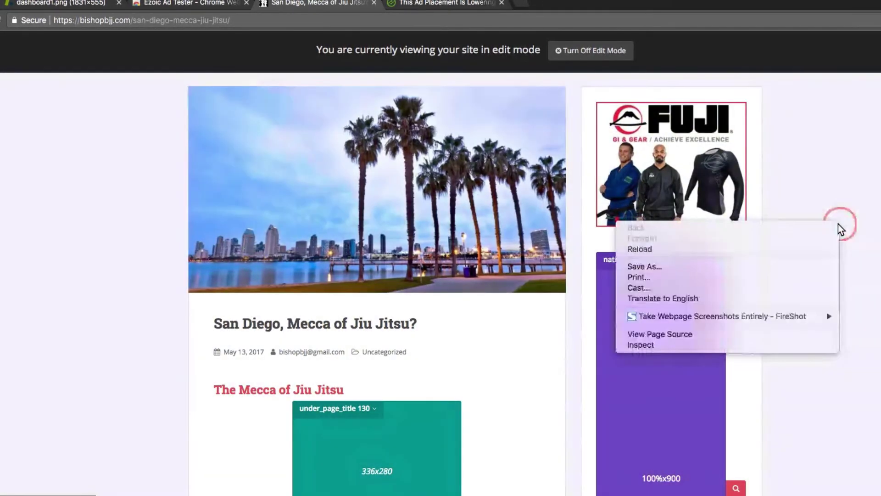
click(778, 344)
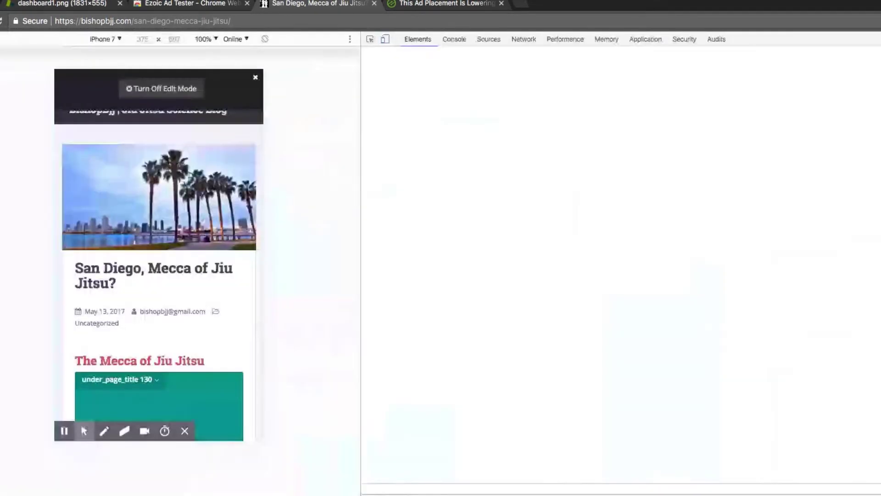
click(108, 39)
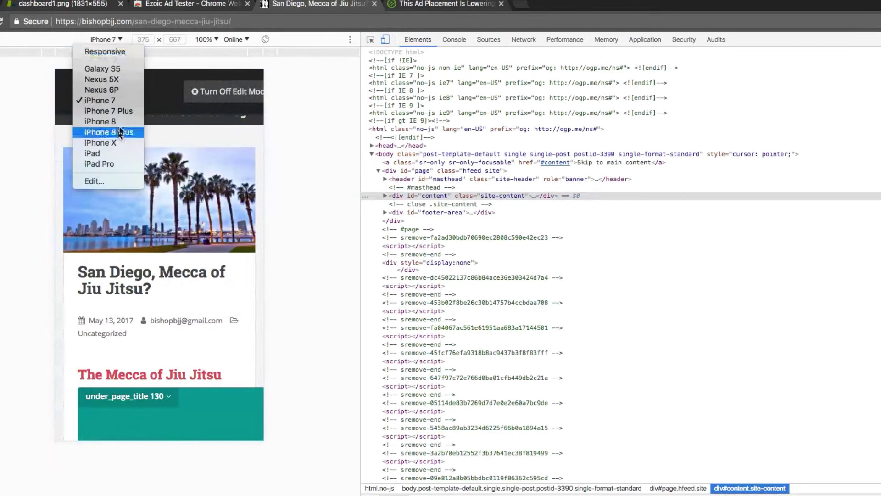
click(116, 121)
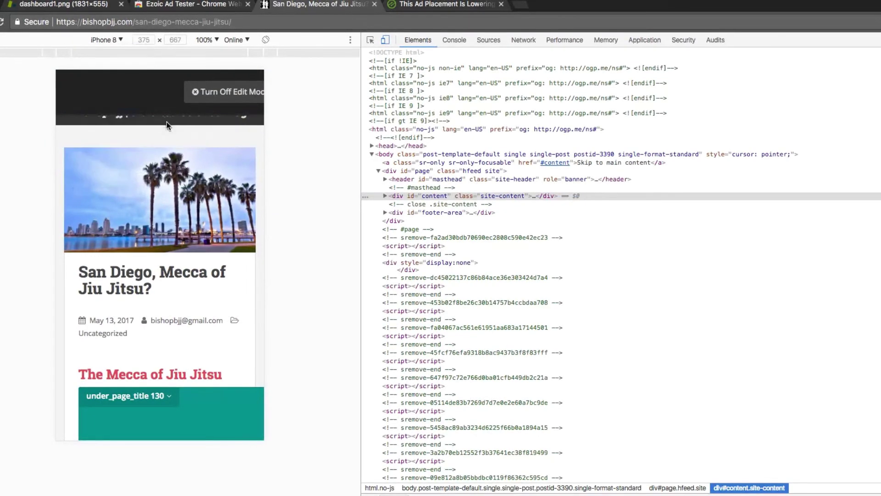
click(2, 22)
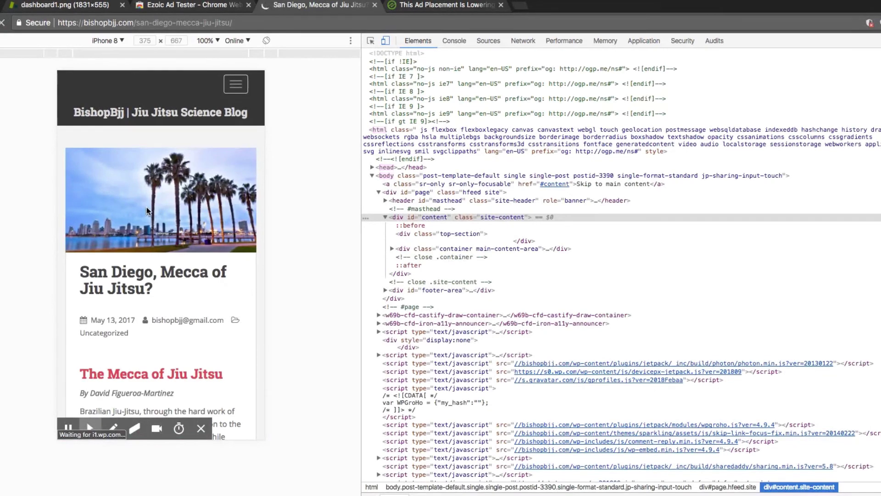
scroll(149, 208, down, 5)
scroll(151, 209, up, 5)
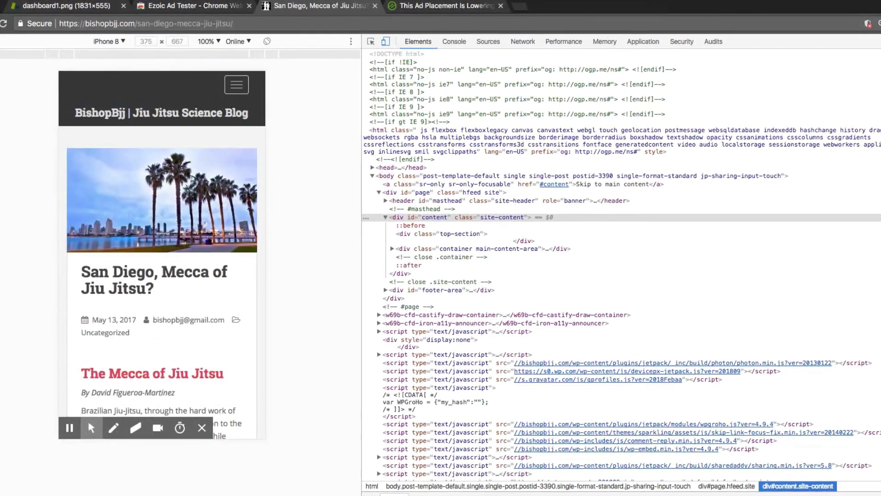
Activate placeholders in the ad tester and check the 300x250 slot under the title
click(867, 23)
click(796, 148)
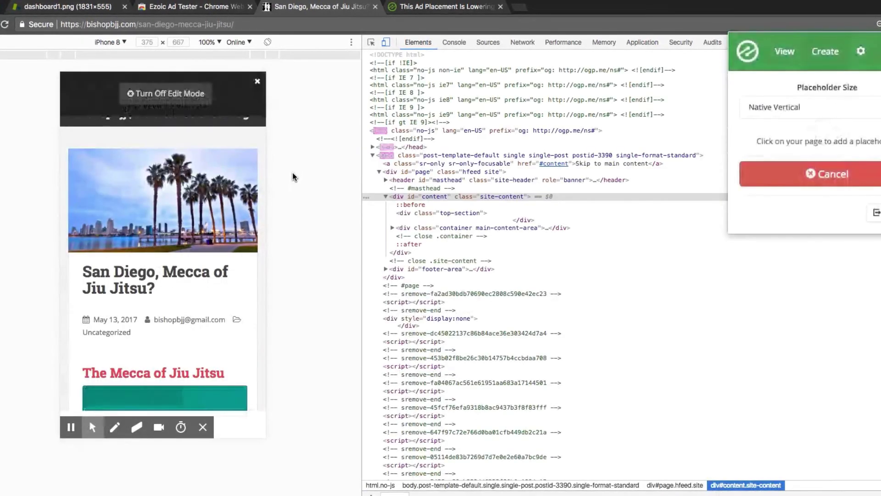
scroll(210, 221, down, 6)
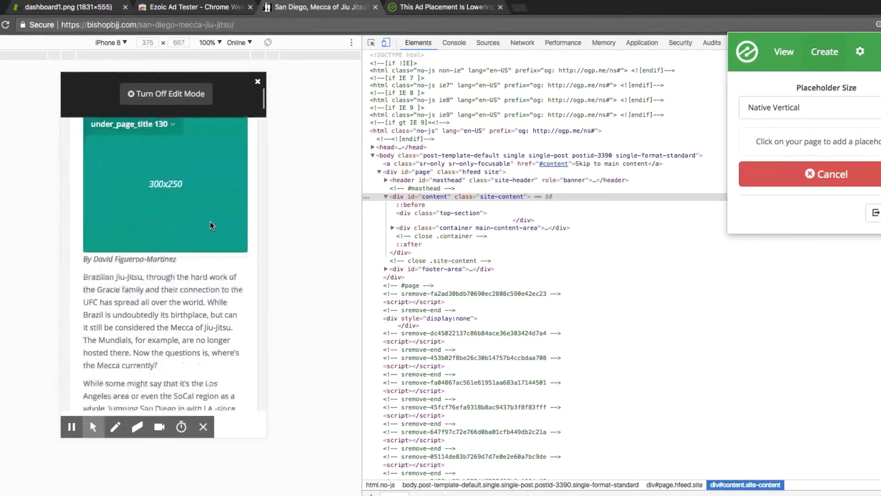
scroll(210, 221, up, 6)
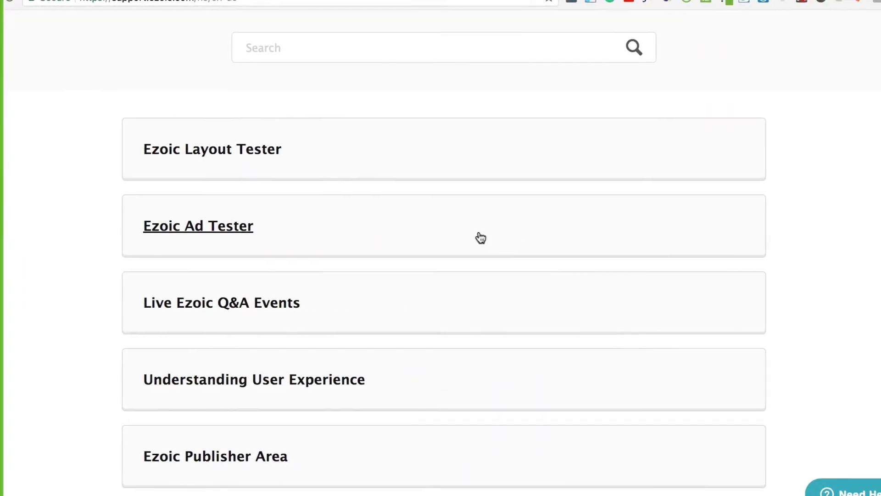
scroll(481, 237, down, 3)
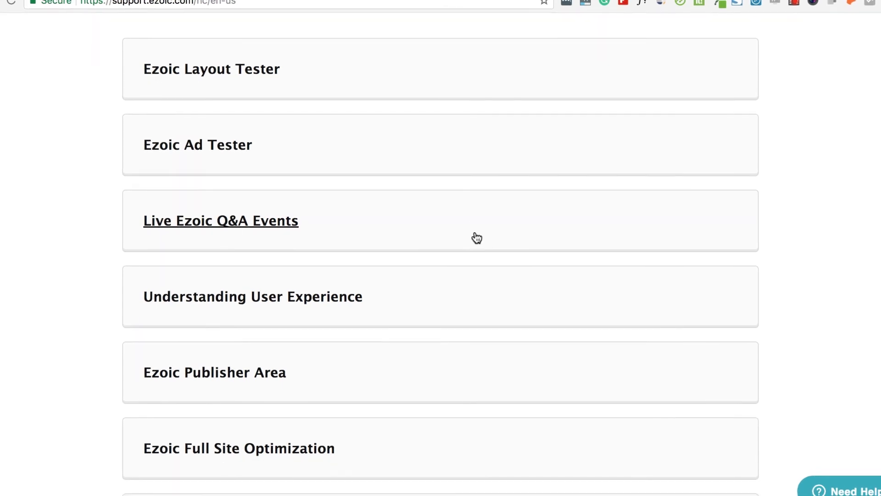
scroll(324, 254, down, 2)
scroll(324, 254, down, 3)
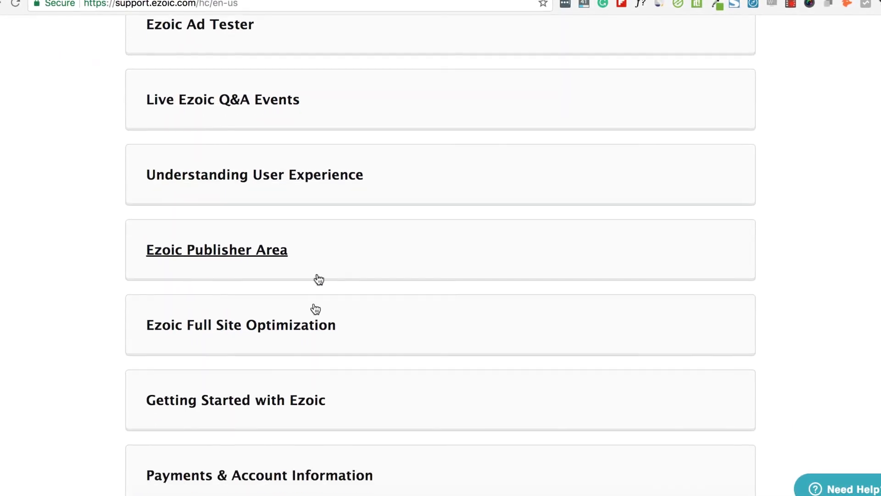